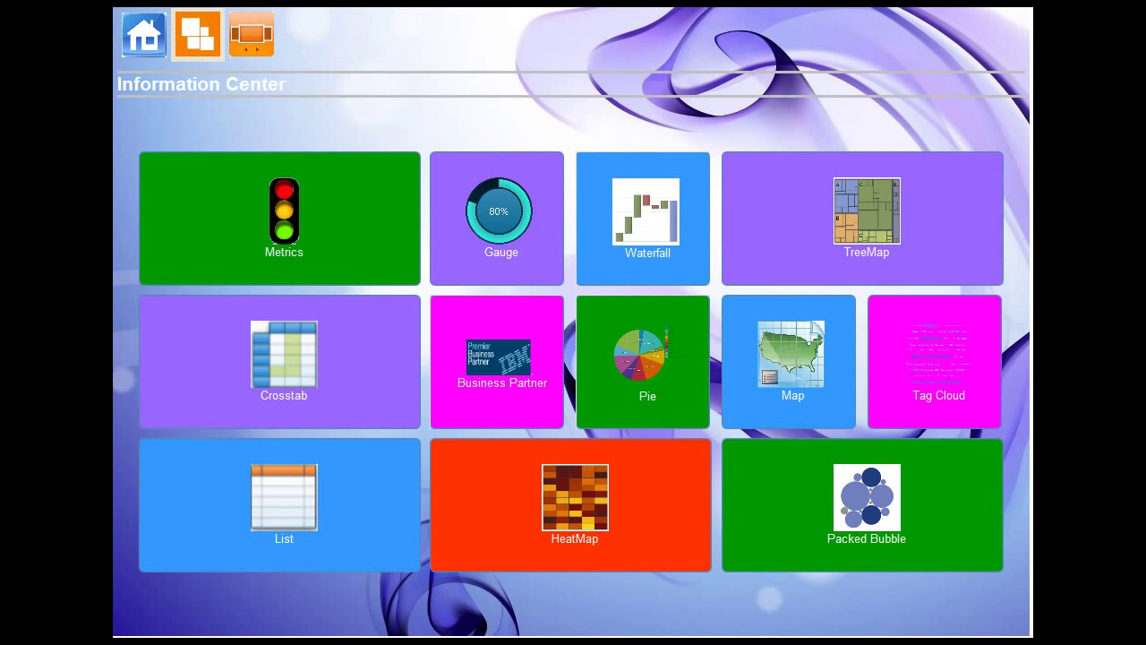
# Preview the Metrics scorecard, the product-line Crosstab and the List employee ranking tiles
pyautogui.click(302, 225)
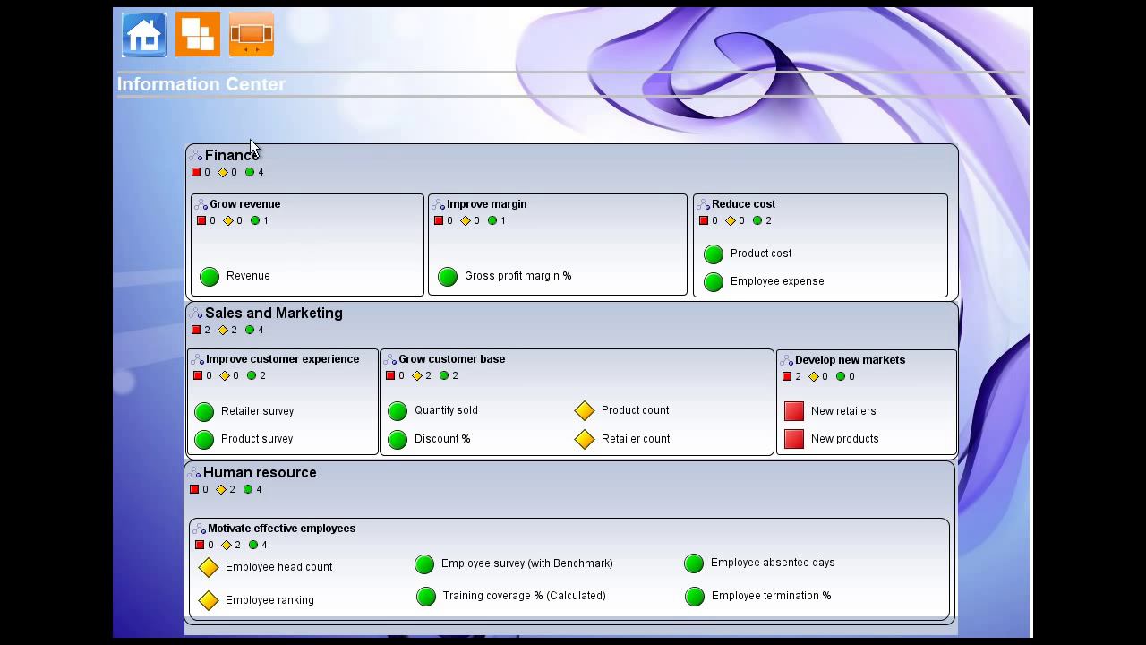
pyautogui.click(192, 41)
pyautogui.click(263, 389)
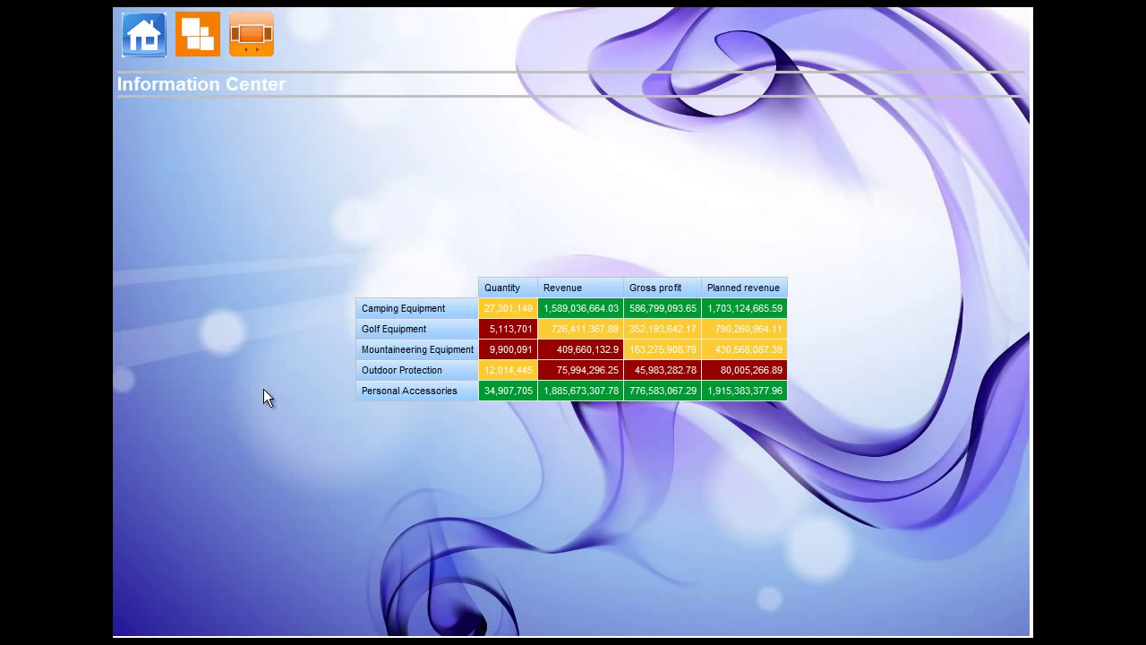
pyautogui.click(190, 41)
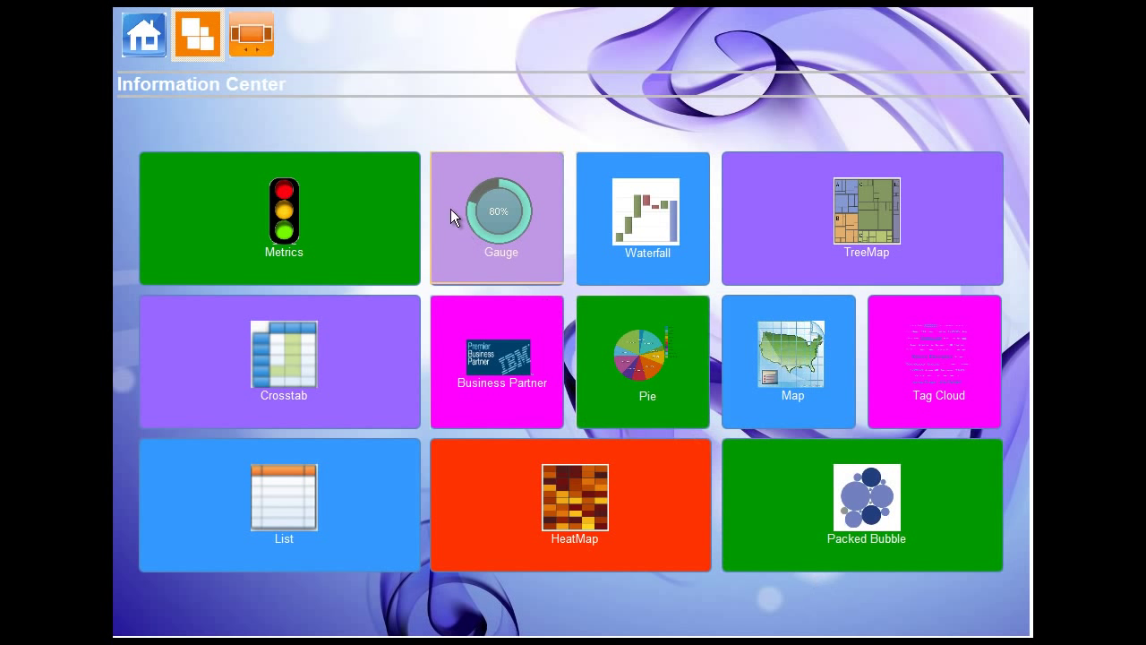
# Browse the tiles in carousel layout, paging between Gauge and Waterfall, then restore the grid
pyautogui.click(254, 42)
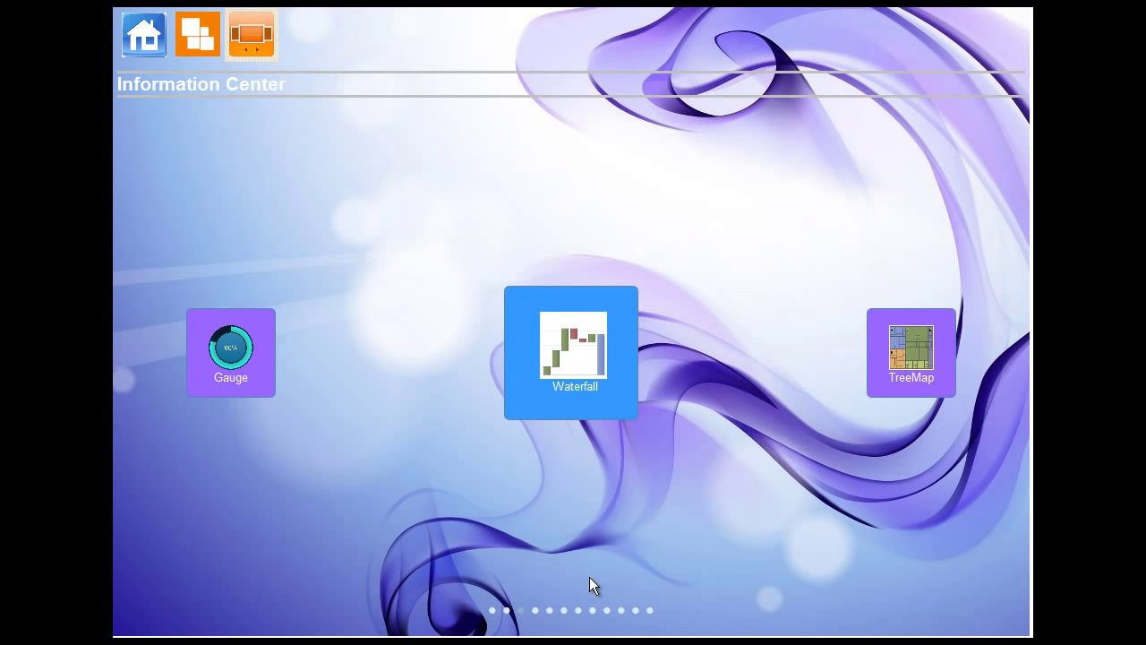
pyautogui.click(508, 611)
pyautogui.click(525, 614)
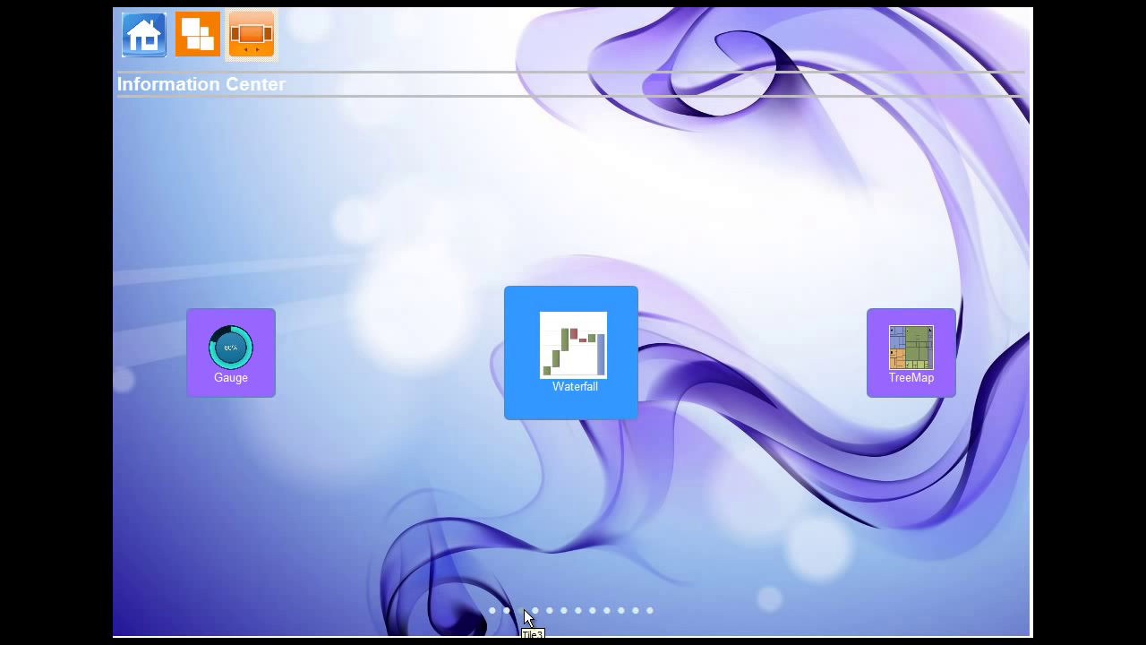
pyautogui.click(198, 48)
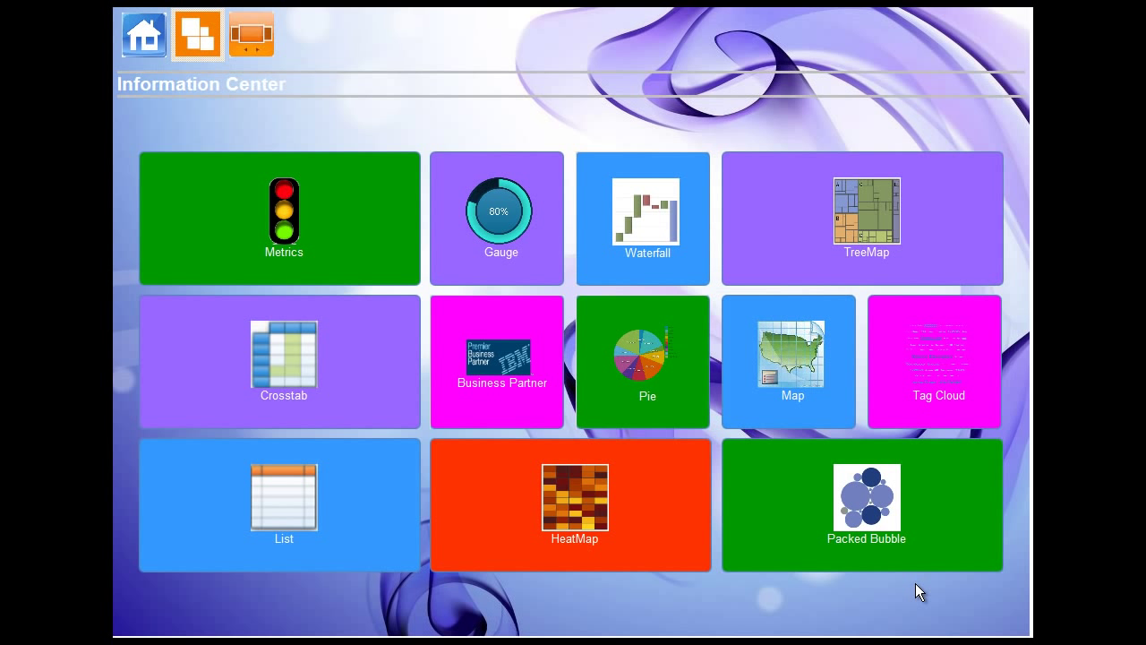
# Filter the Packed Bubble chart: hide Asia Pacific, show Northern Europe, keep Central Europe
pyautogui.click(892, 526)
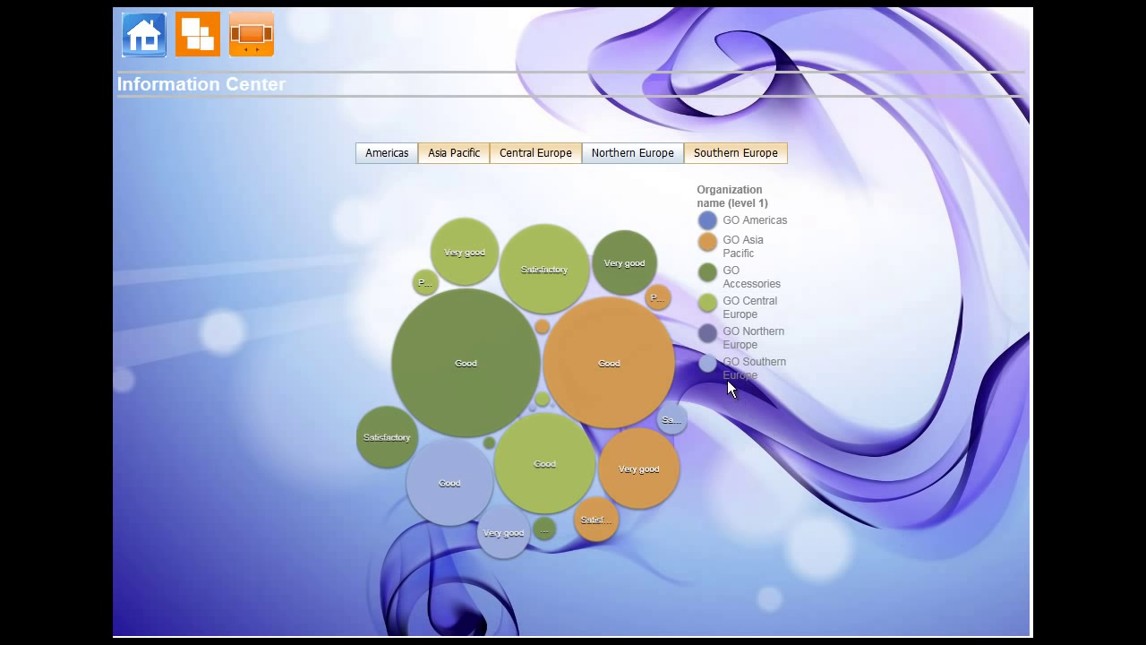
pyautogui.click(453, 153)
pyautogui.click(525, 153)
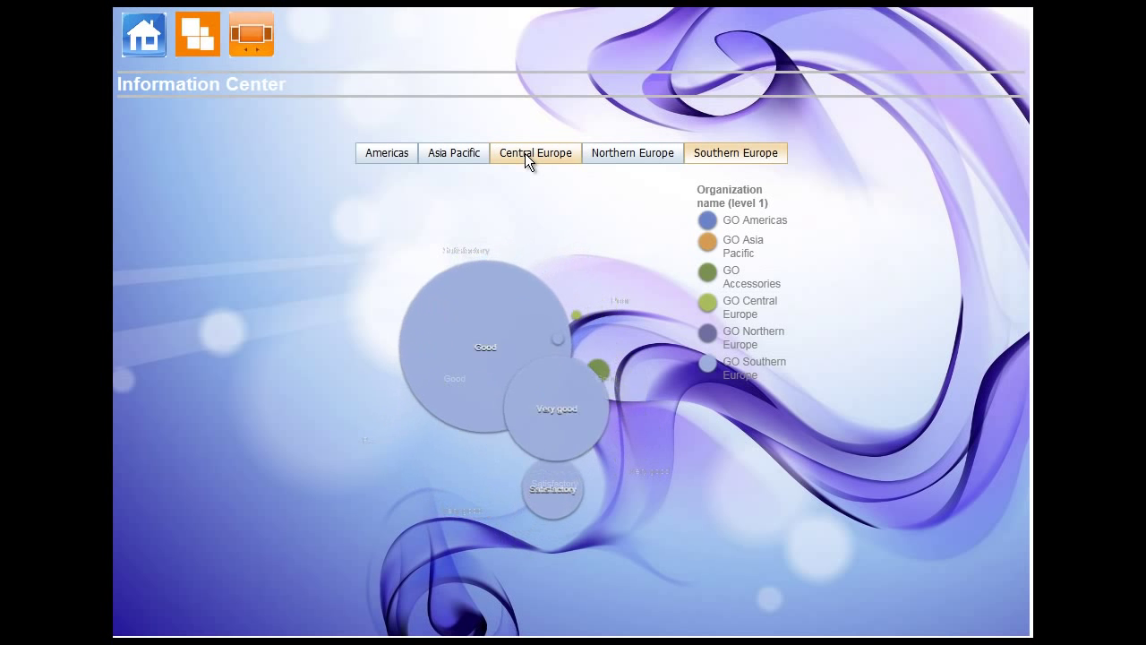
pyautogui.click(613, 151)
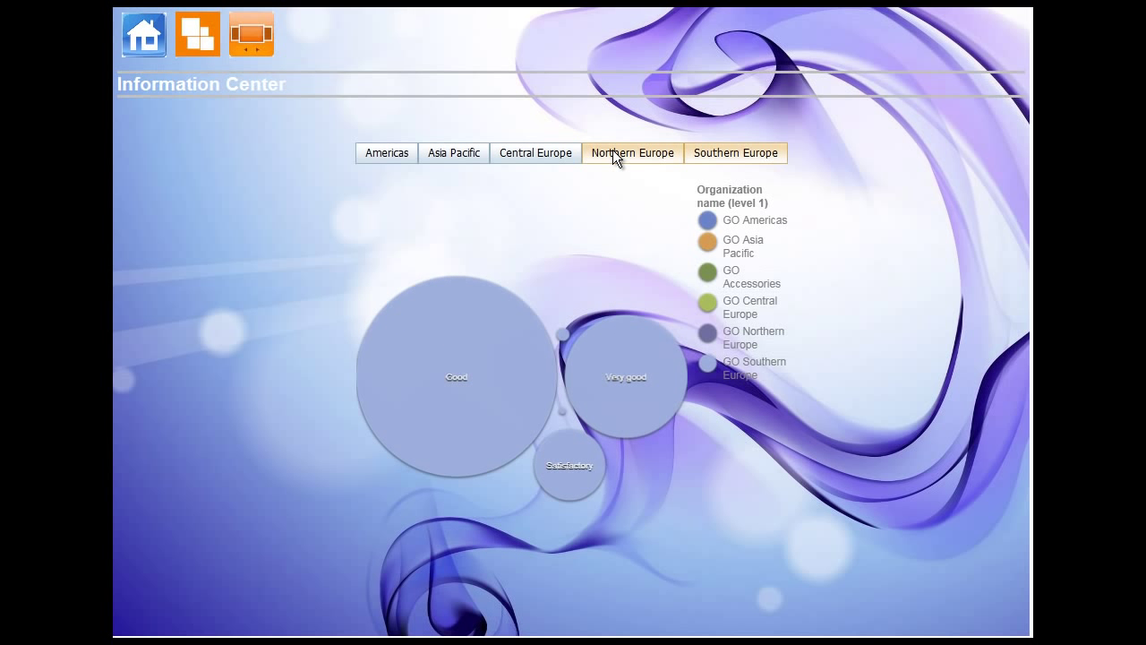
pyautogui.click(529, 153)
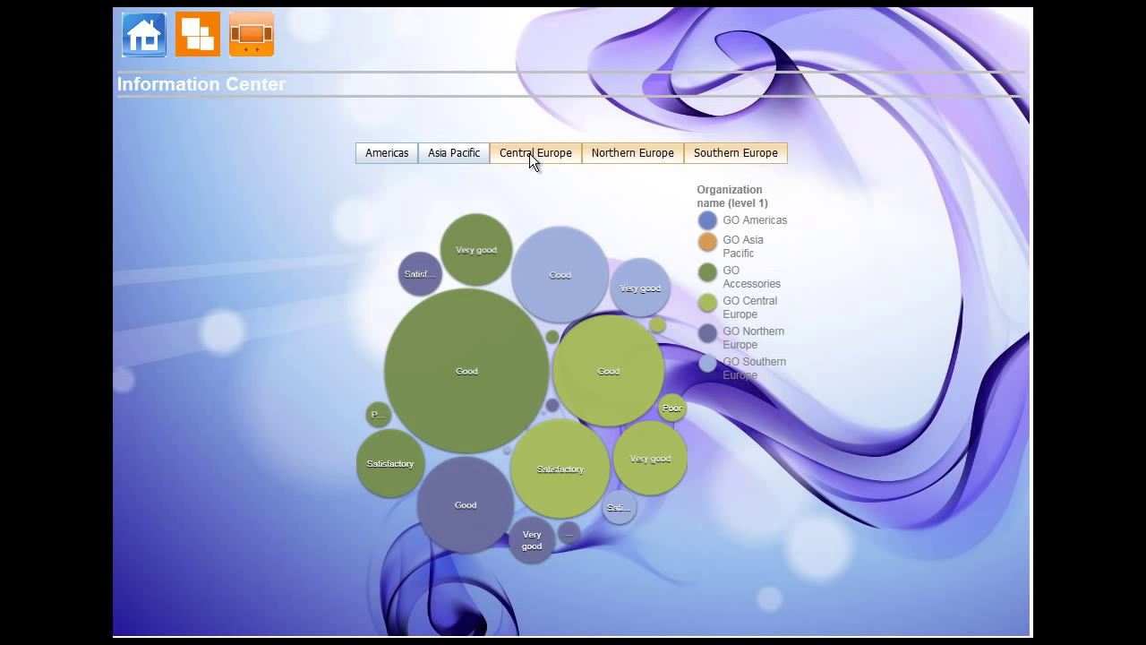
pyautogui.click(197, 51)
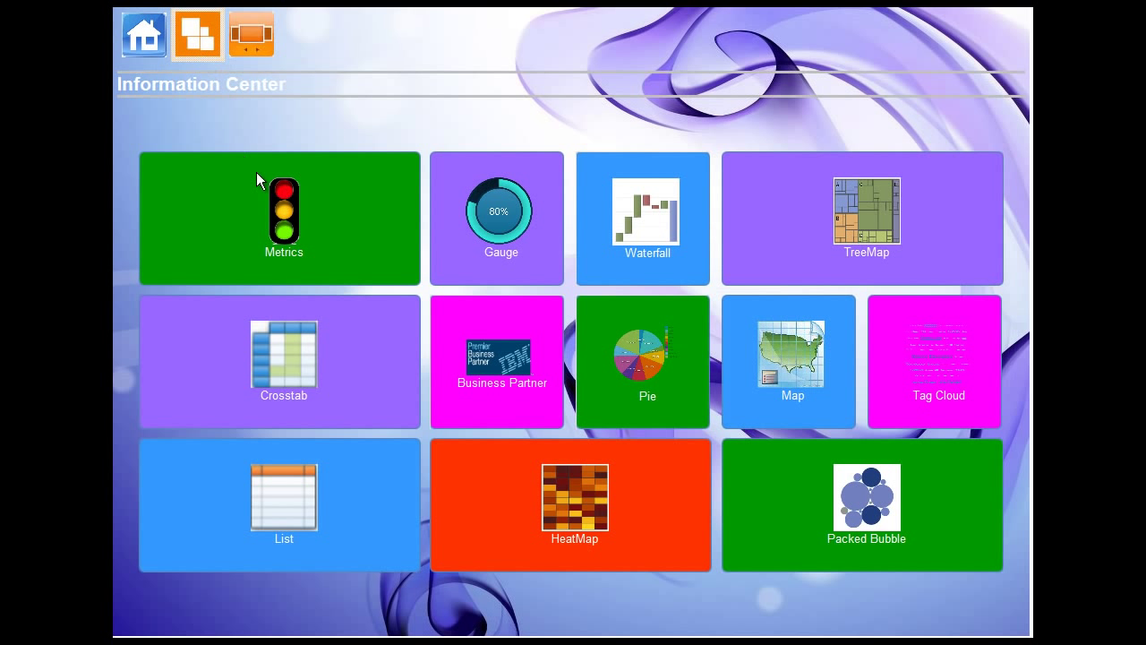
# Step the HeatMap year slider through 2012, 2011, 2010, 2011 and back to 2012
pyautogui.click(569, 503)
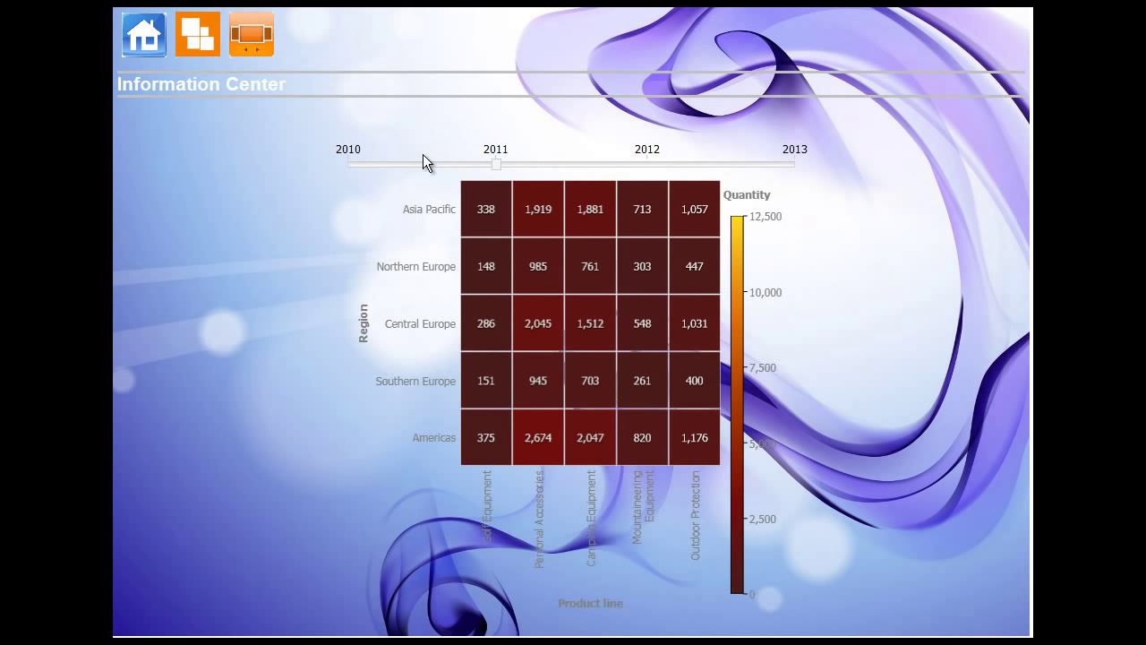
pyautogui.click(657, 166)
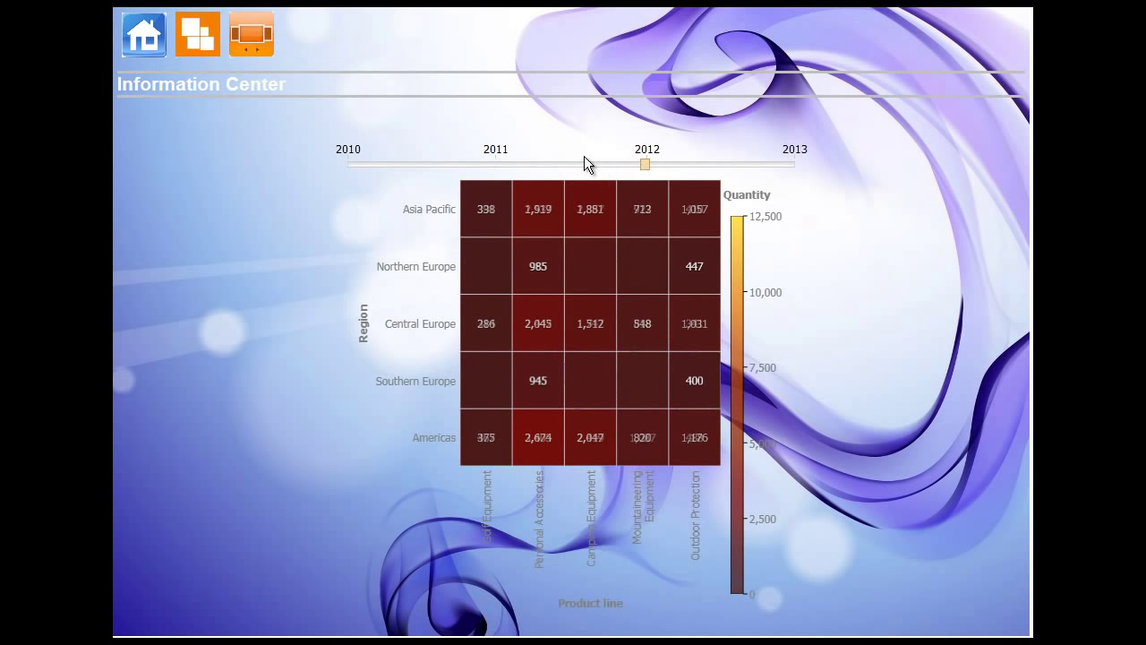
pyautogui.click(505, 170)
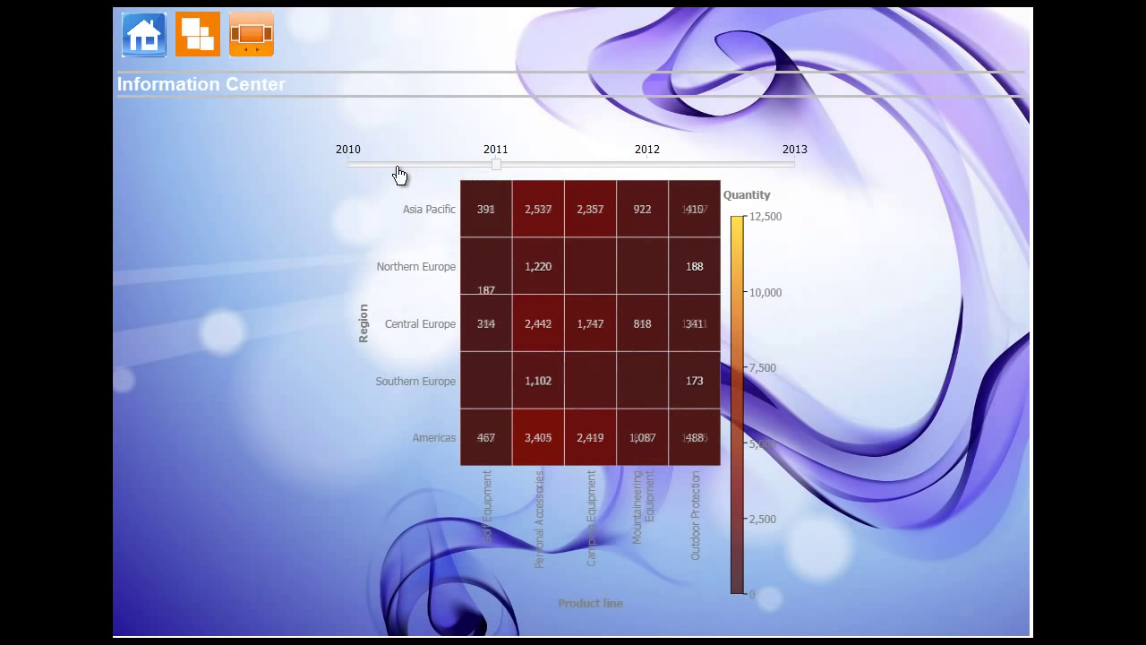
pyautogui.click(367, 172)
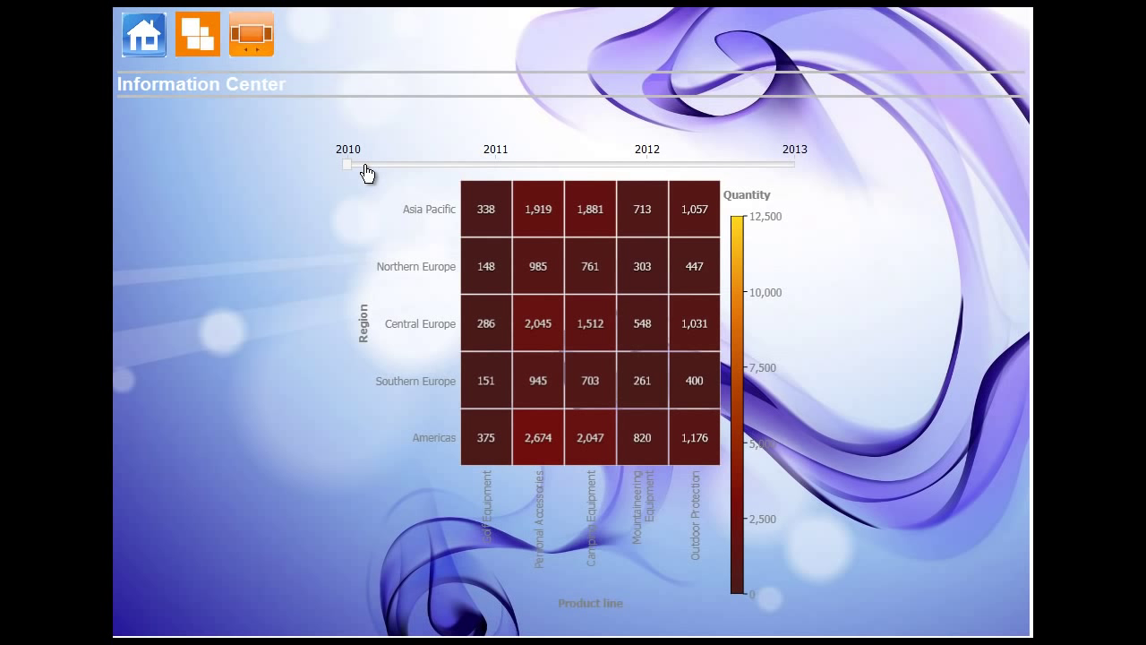
pyautogui.click(496, 169)
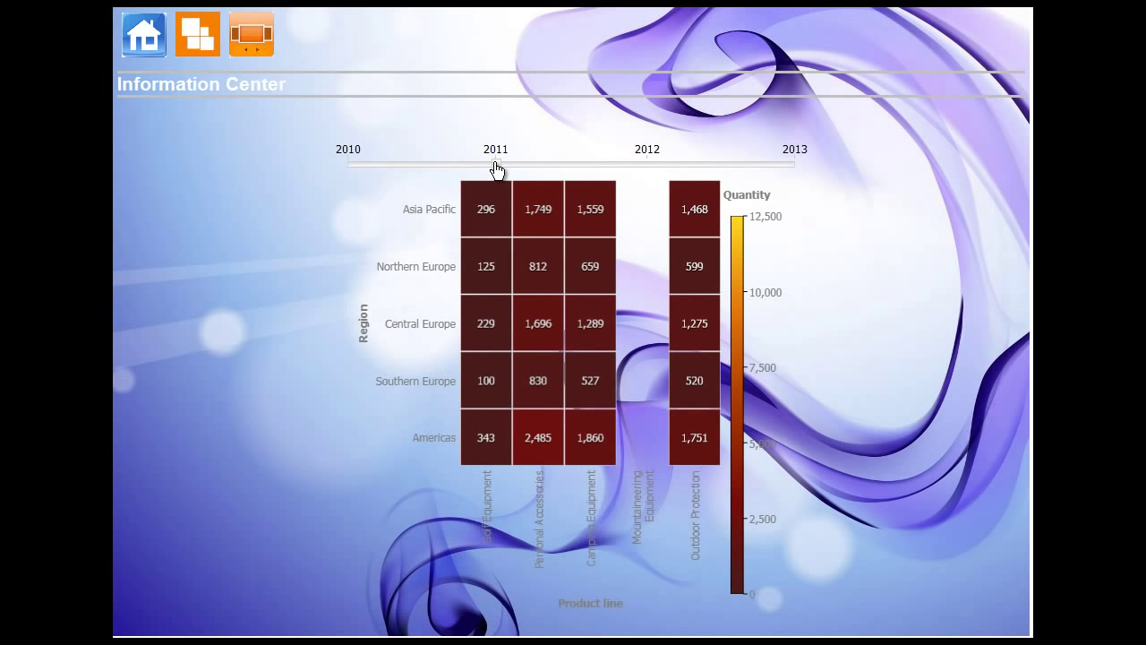
pyautogui.click(651, 168)
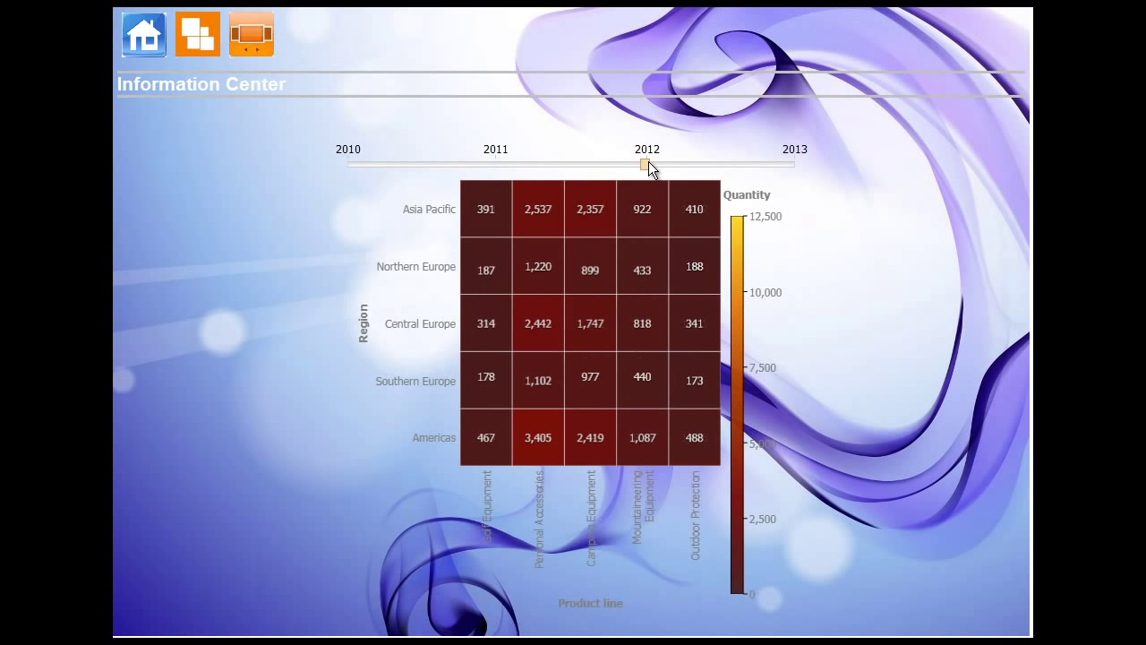
# Filter the Tag Cloud to include Mountaineering Equipment and exclude Outdoor Protection
pyautogui.click(198, 38)
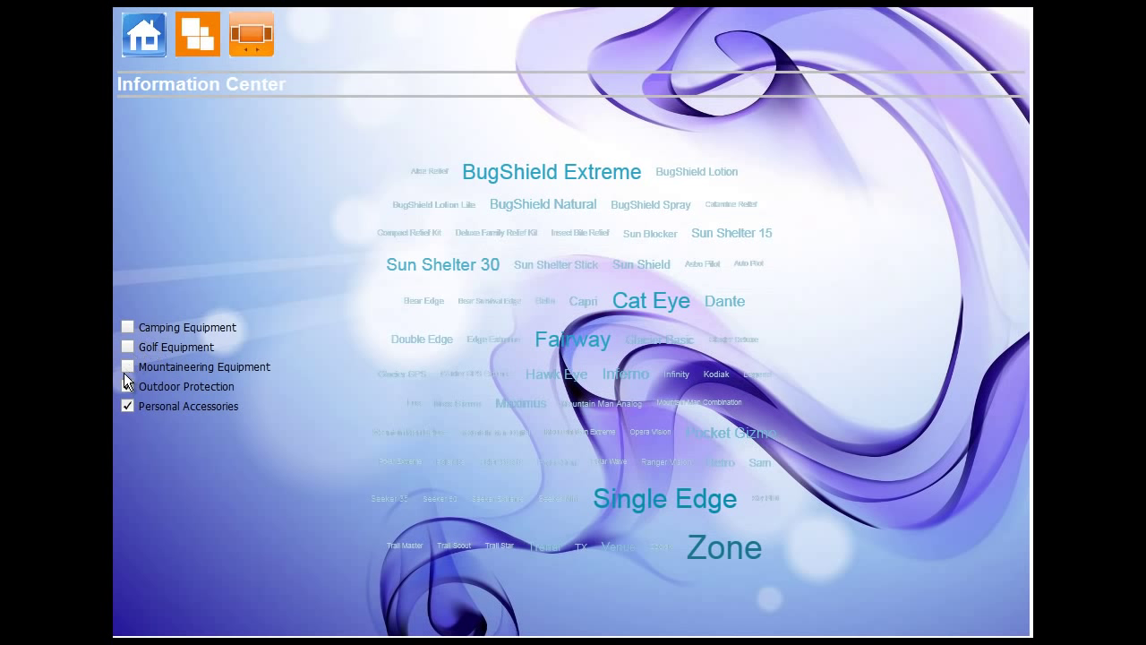
pyautogui.click(129, 367)
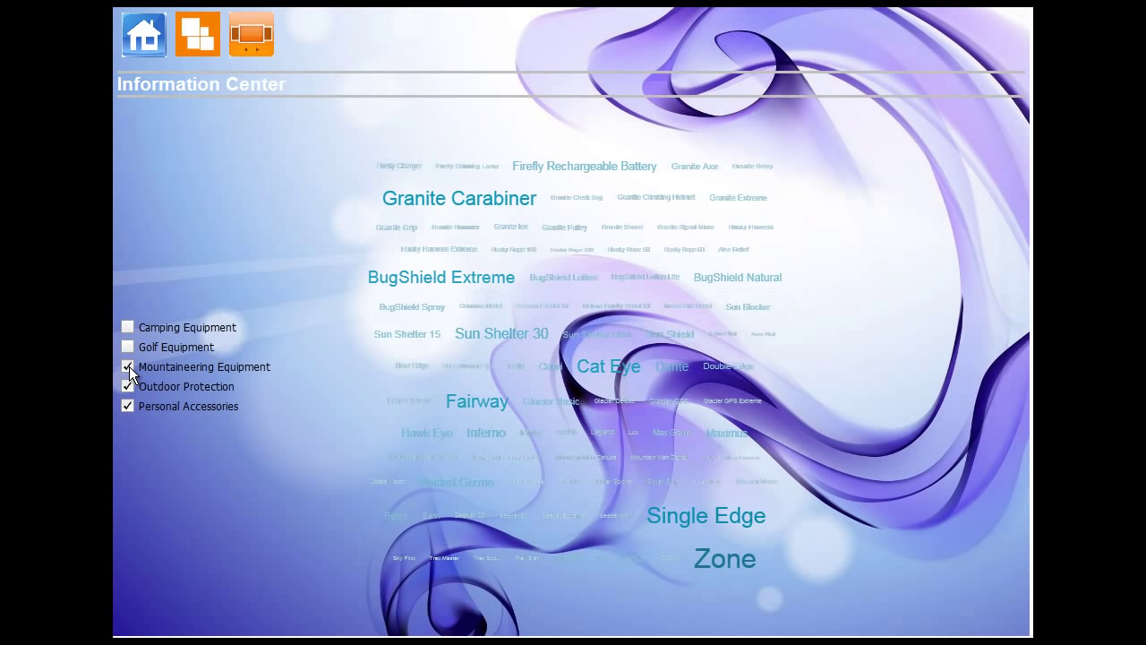
pyautogui.click(128, 386)
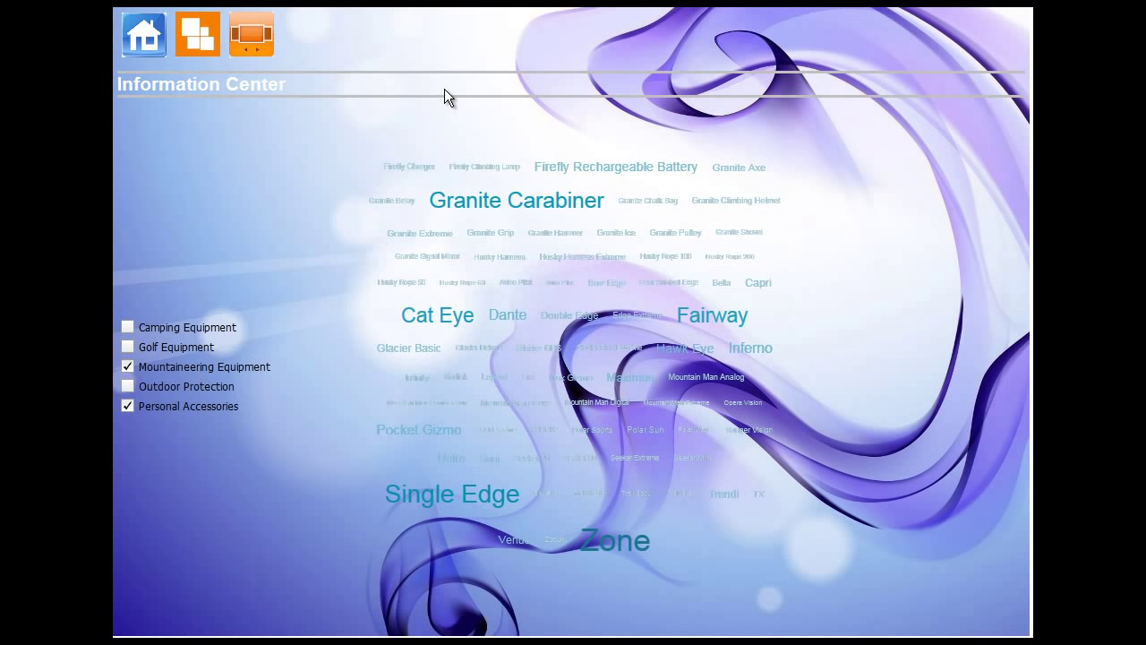
pyautogui.click(186, 41)
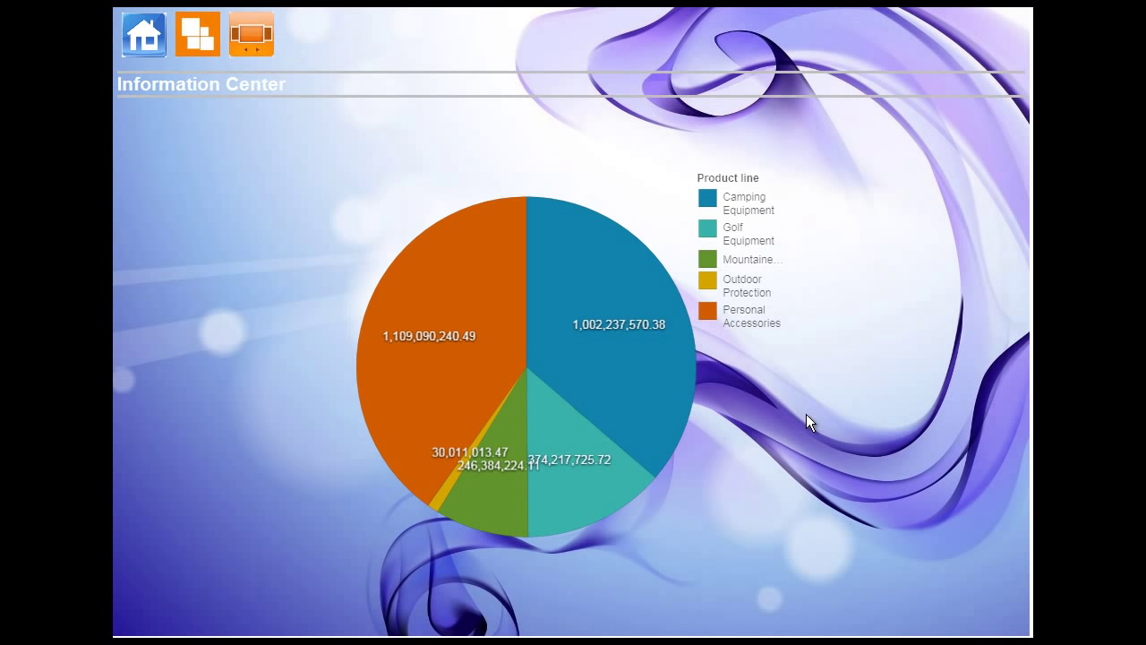
pyautogui.moveTo(627, 296)
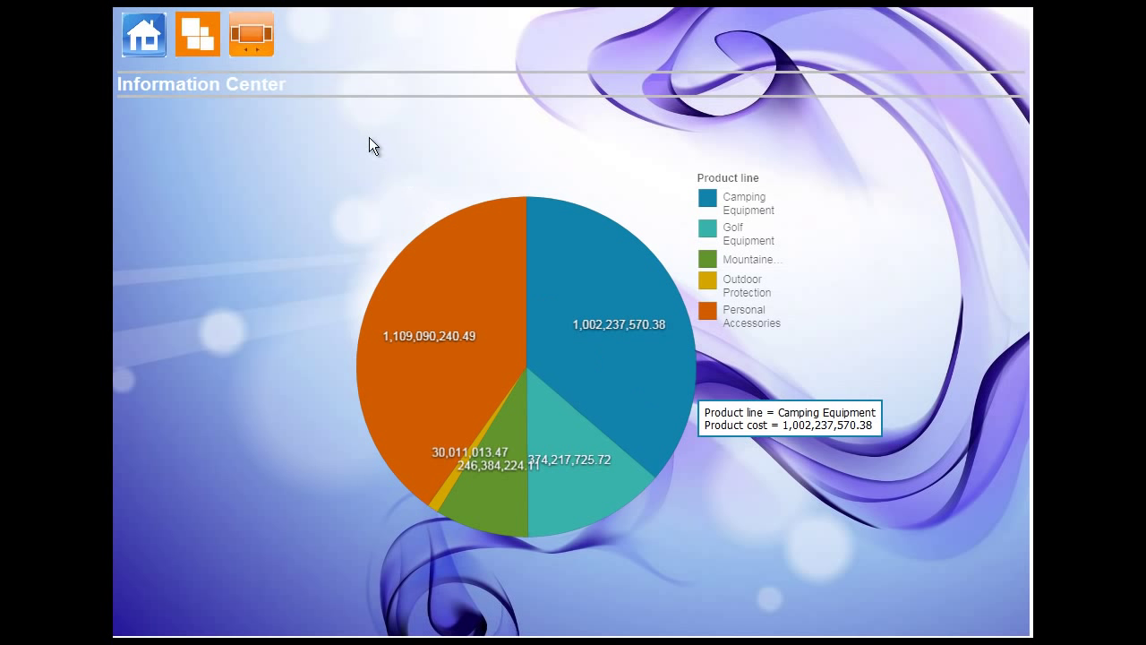
pyautogui.click(200, 43)
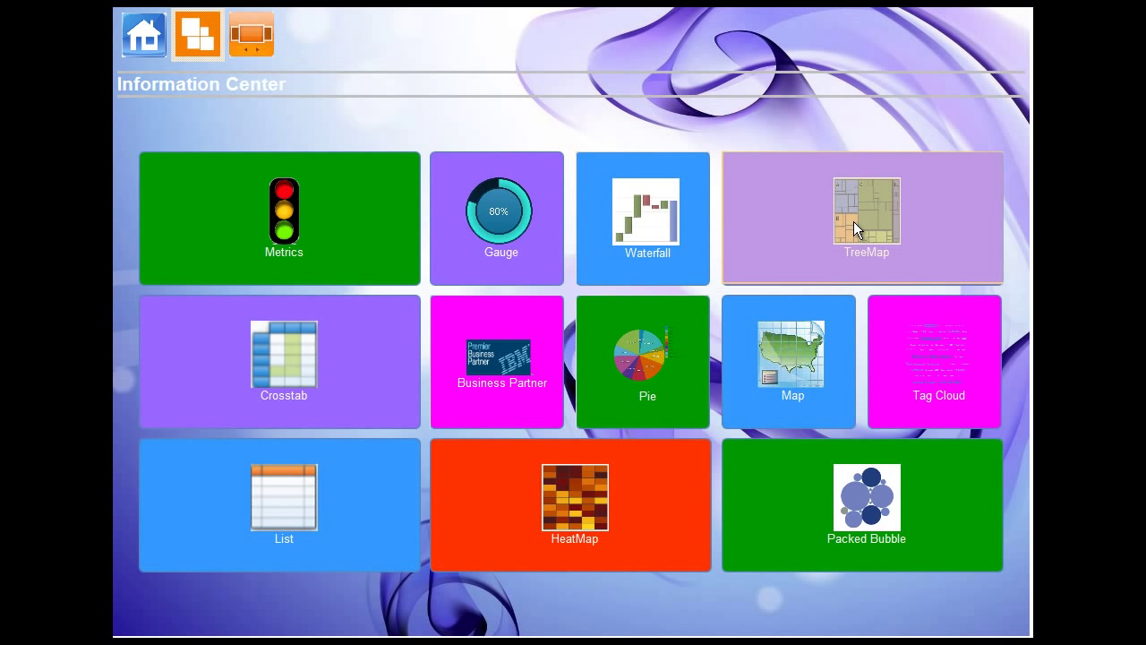
pyautogui.click(853, 222)
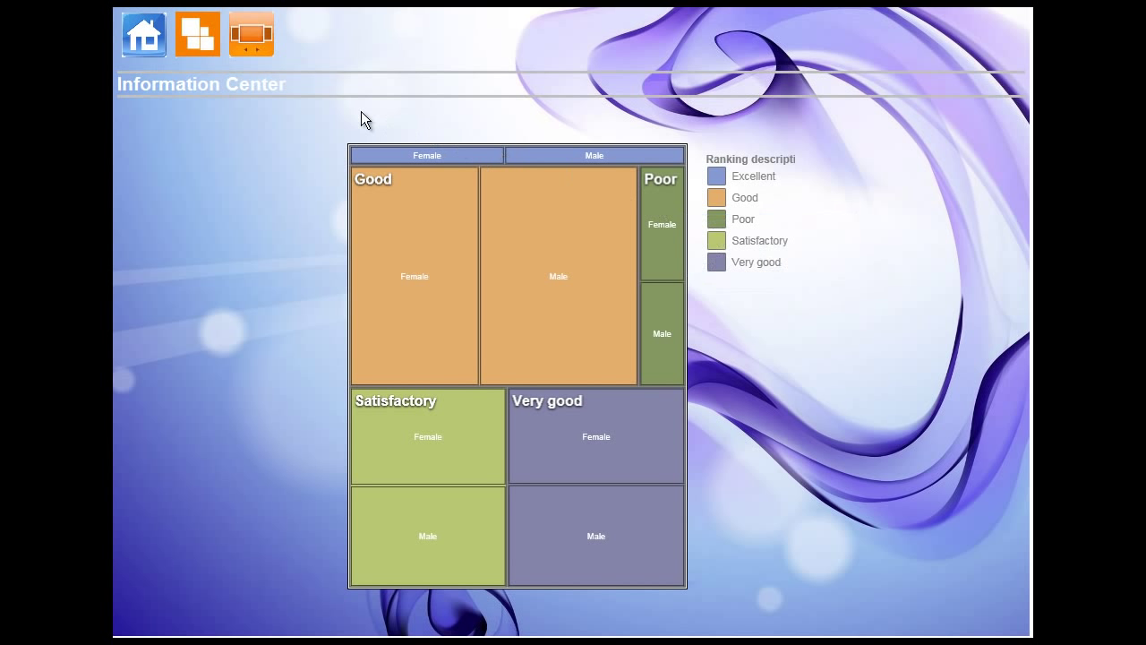
pyautogui.click(176, 24)
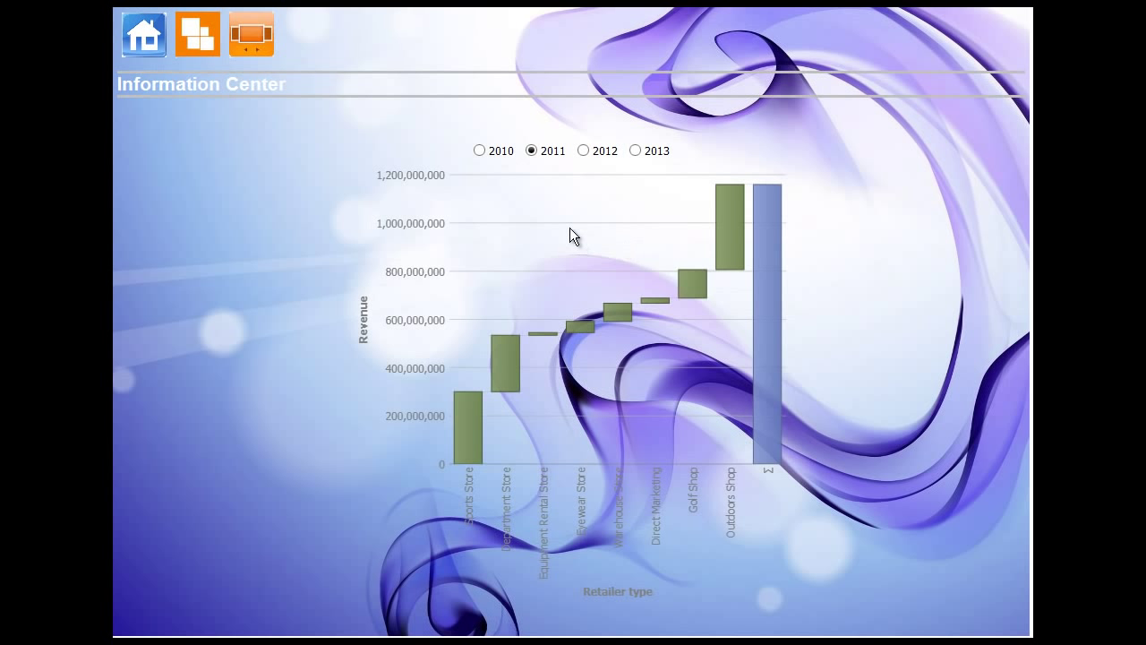
pyautogui.click(583, 150)
# Step the Gauge region through Asia Pacific, Central Europe, Americas, Asia Pacific, then Southern Europe
pyautogui.click(185, 36)
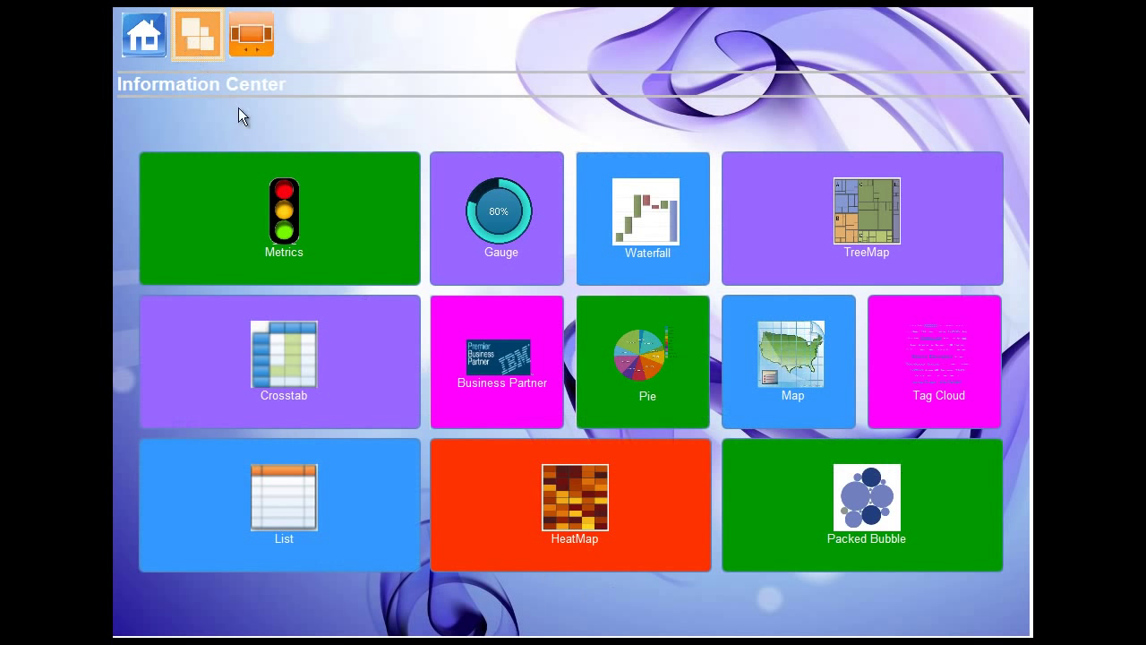
pyautogui.click(489, 220)
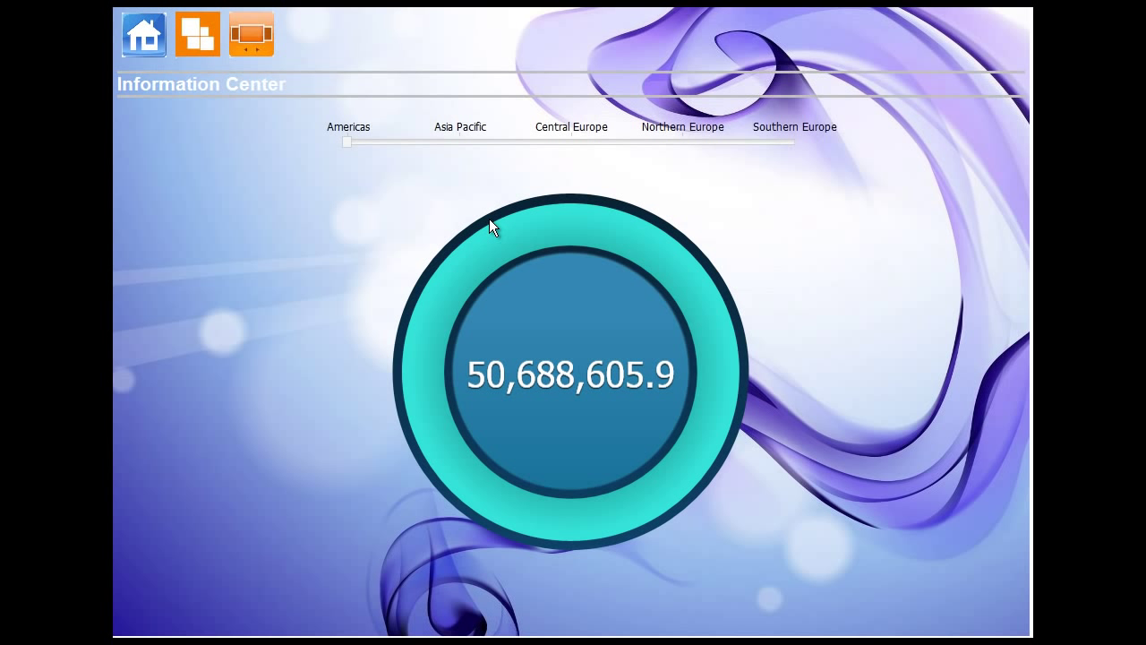
pyautogui.click(461, 142)
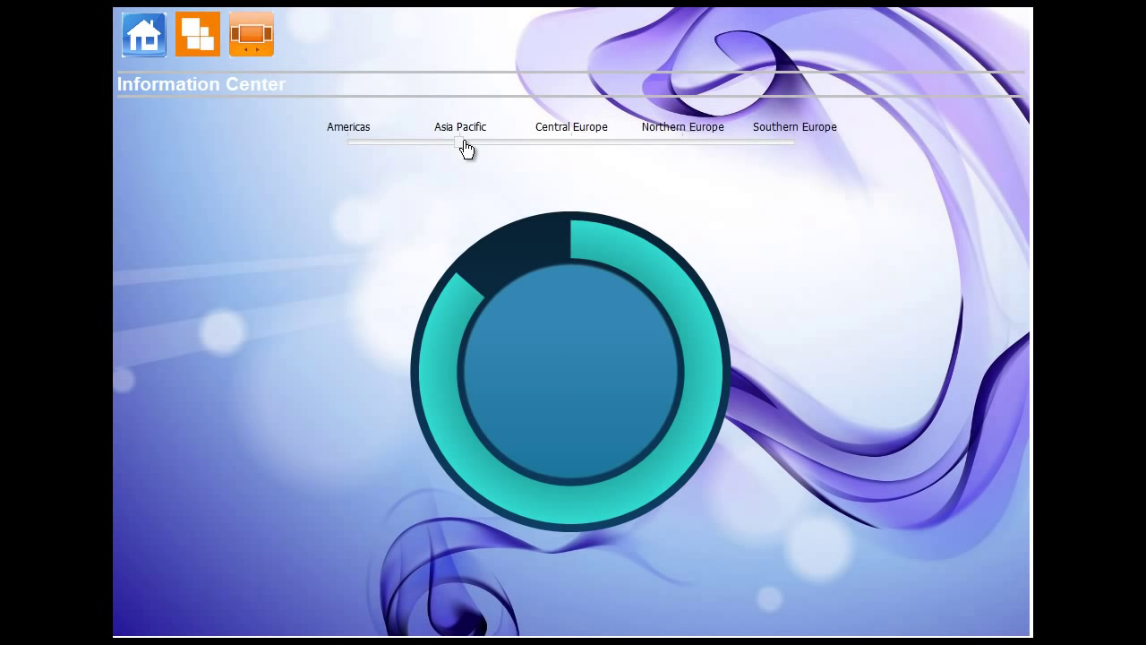
pyautogui.click(579, 147)
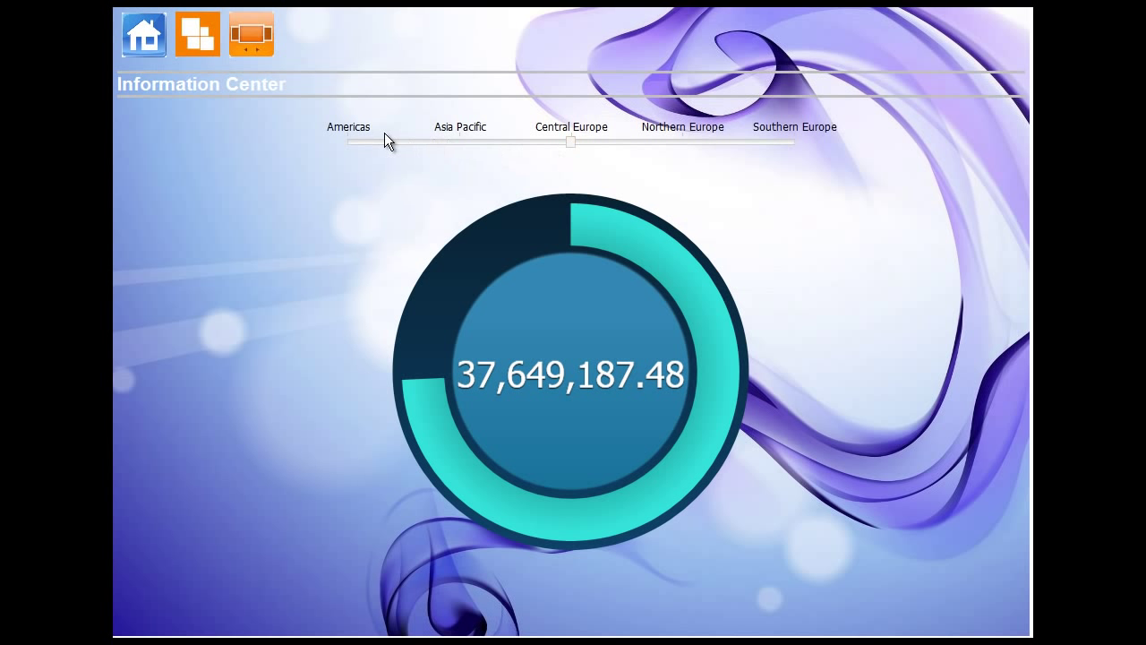
pyautogui.click(356, 145)
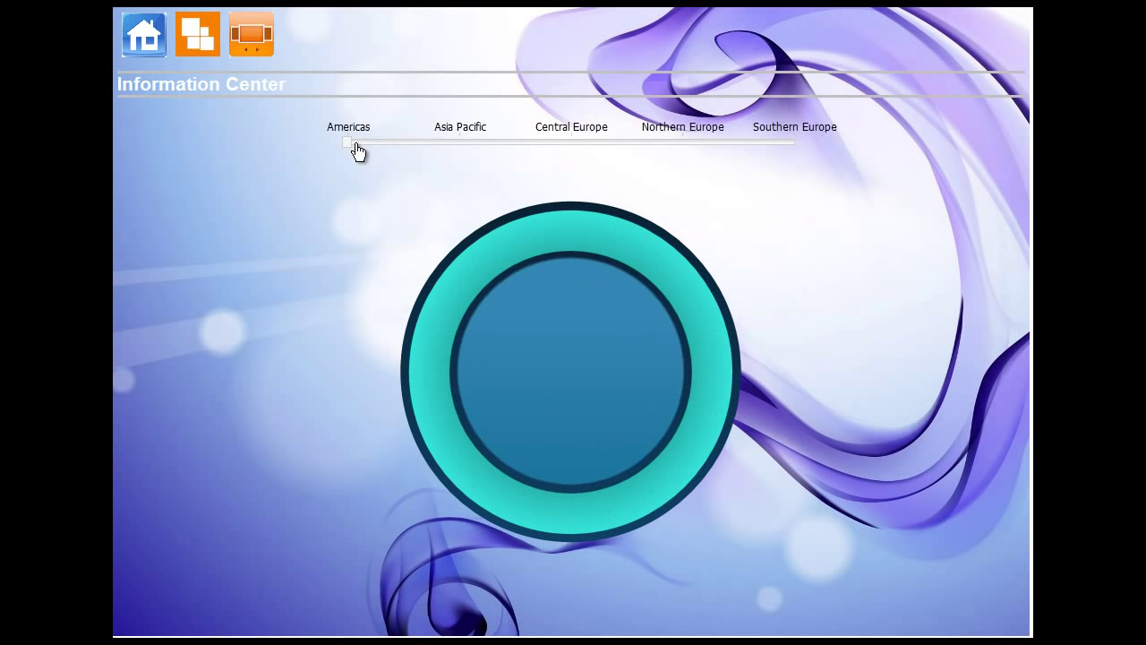
pyautogui.click(461, 145)
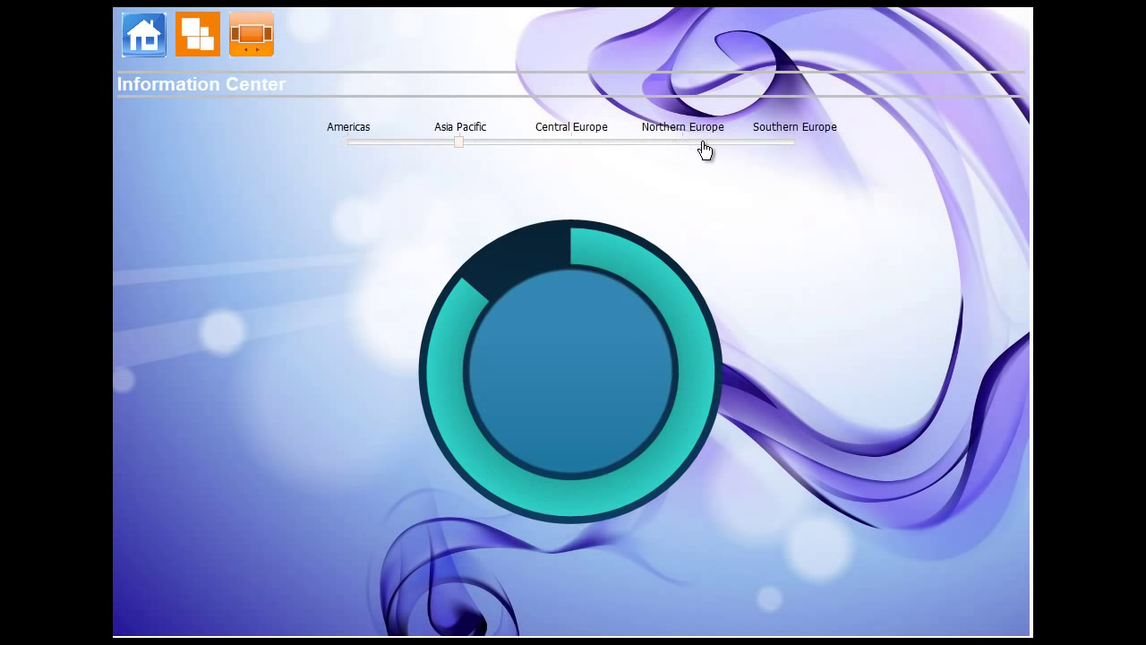
pyautogui.click(791, 145)
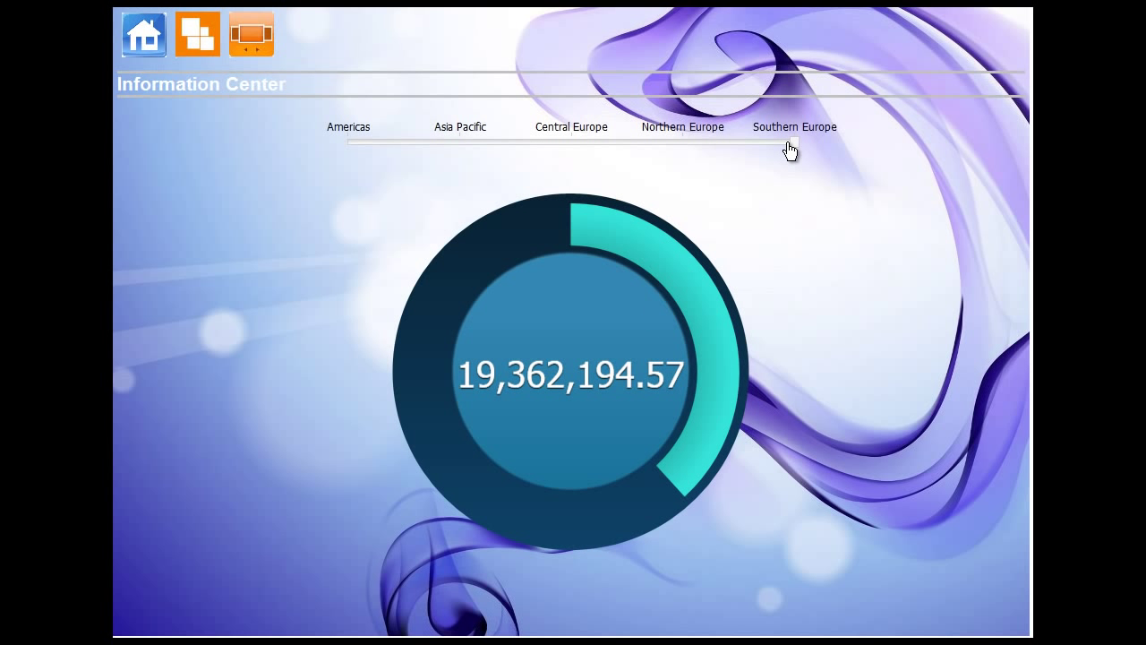
# Leave the Gauge view for the Information Center tile grid
pyautogui.click(196, 43)
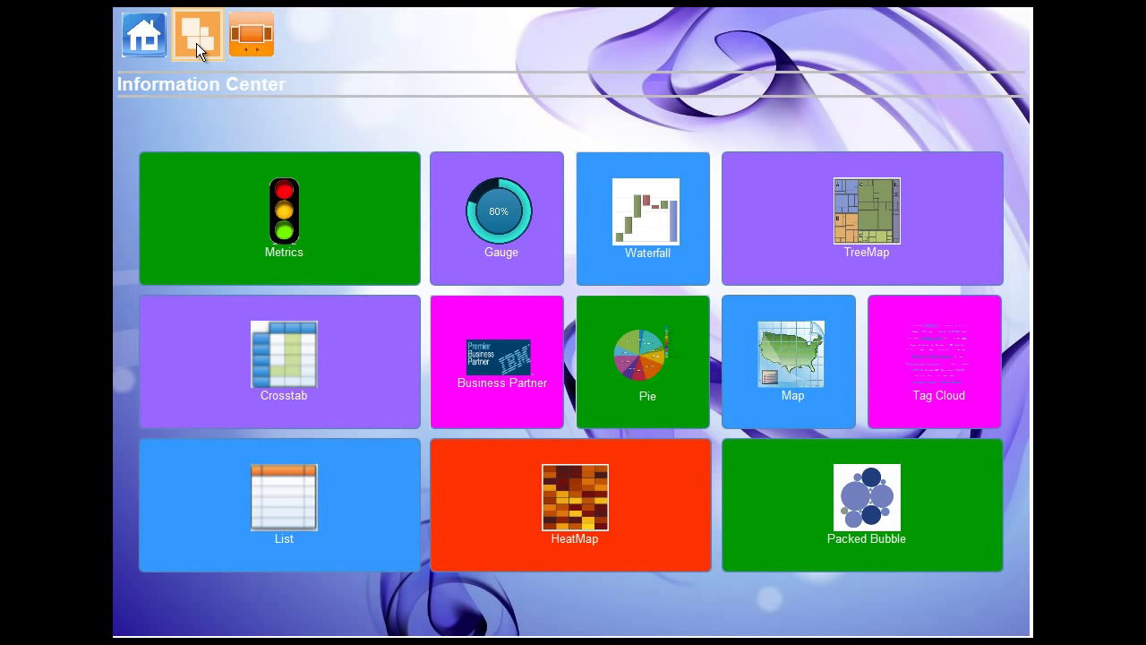